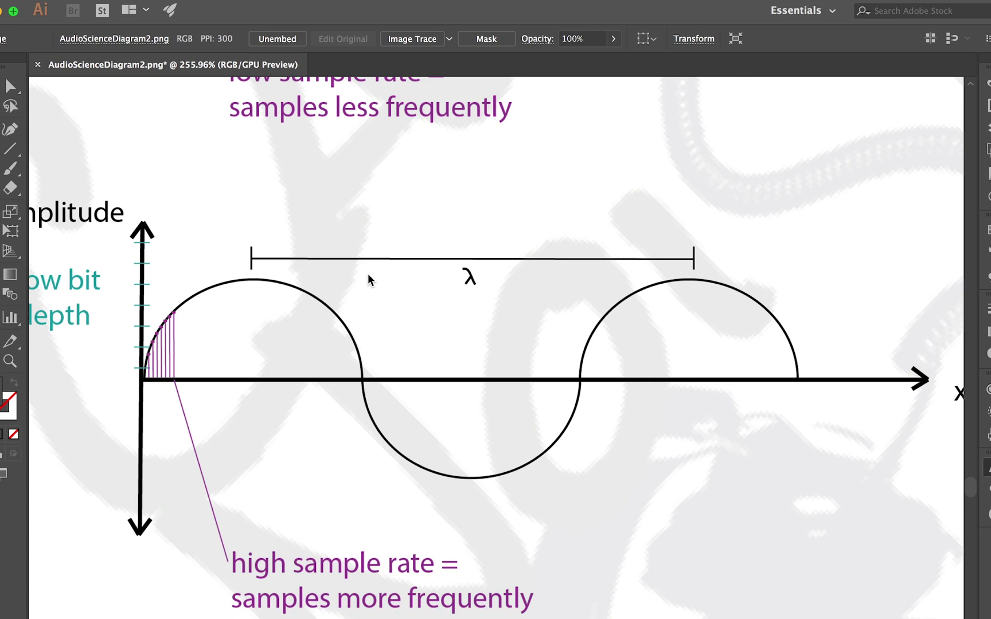
Open the Character panel with Cmd+T beside the sine-wave diagram
{"action": "key", "text": "super+t"}
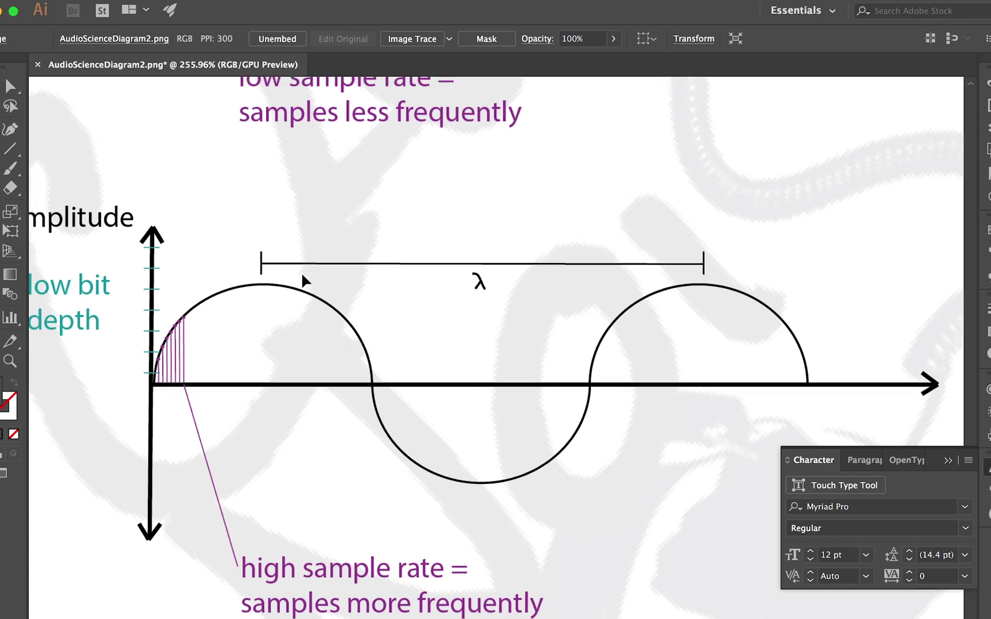
Drag the placed diagram image to inspect the amplitude and sample-rate graphs
{"action": "left_click_drag", "start_coordinate": [304, 277], "coordinate": [278, 462]}
{"action": "left_click_drag", "start_coordinate": [262, 257], "coordinate": [247, 404]}
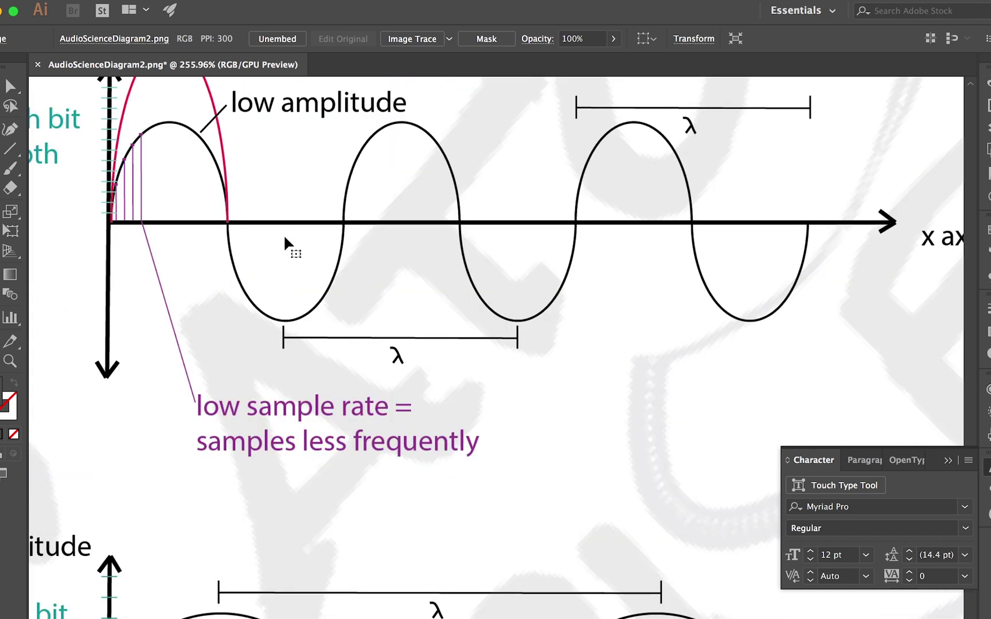
{"action": "left_click_drag", "start_coordinate": [284, 234], "coordinate": [298, 343]}
{"action": "scroll", "coordinate": [282, 272], "scroll_direction": "up", "scroll_amount": 4}
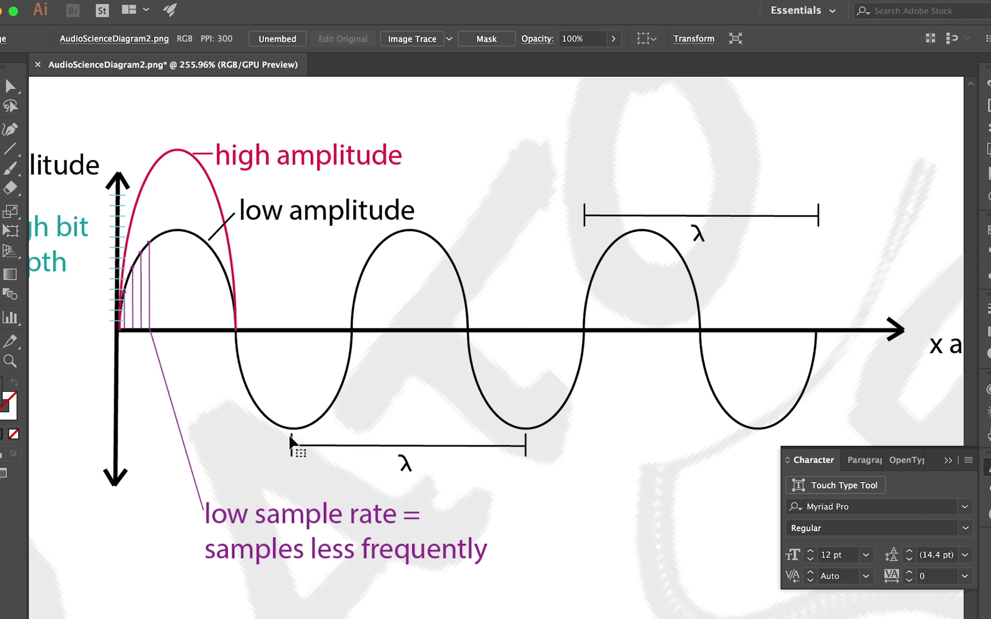
{"action": "left_click_drag", "start_coordinate": [393, 567], "coordinate": [394, 391]}
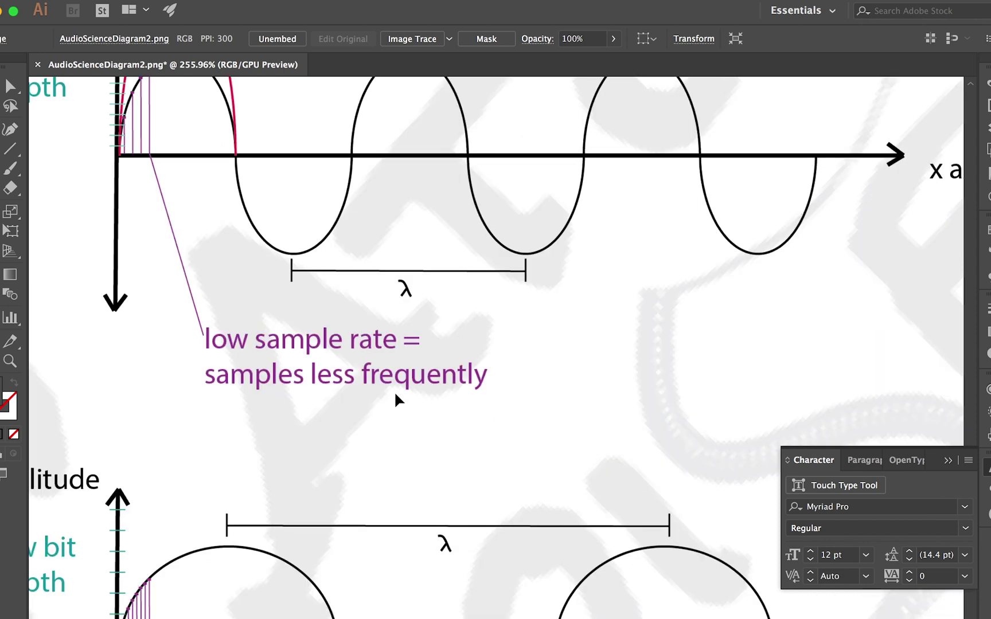
{"action": "left_click_drag", "start_coordinate": [405, 287], "coordinate": [395, 383]}
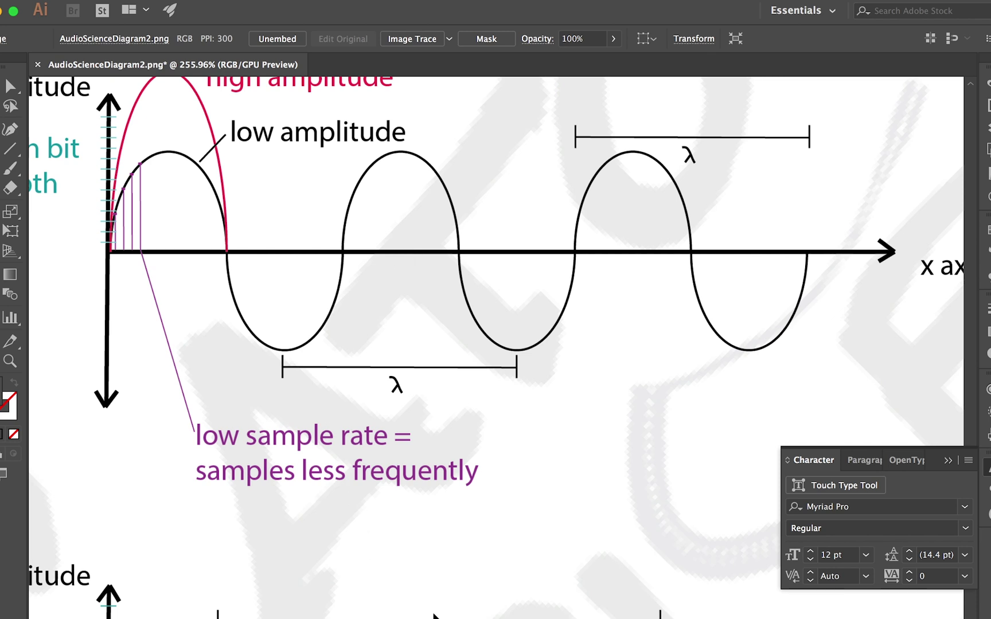
Scroll down to a blank area of the artboard below the diagrams
{"action": "scroll", "coordinate": [431, 556], "scroll_direction": "up", "scroll_amount": 2}
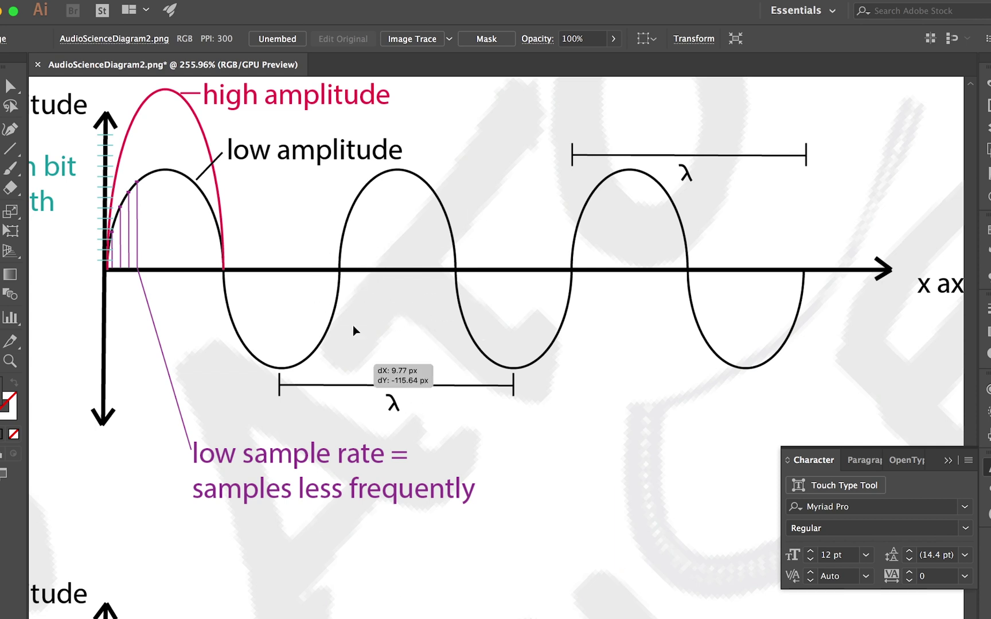
{"action": "scroll", "coordinate": [367, 321], "scroll_direction": "down", "scroll_amount": 15}
{"action": "scroll", "coordinate": [644, 402], "scroll_direction": "up", "scroll_amount": 14}
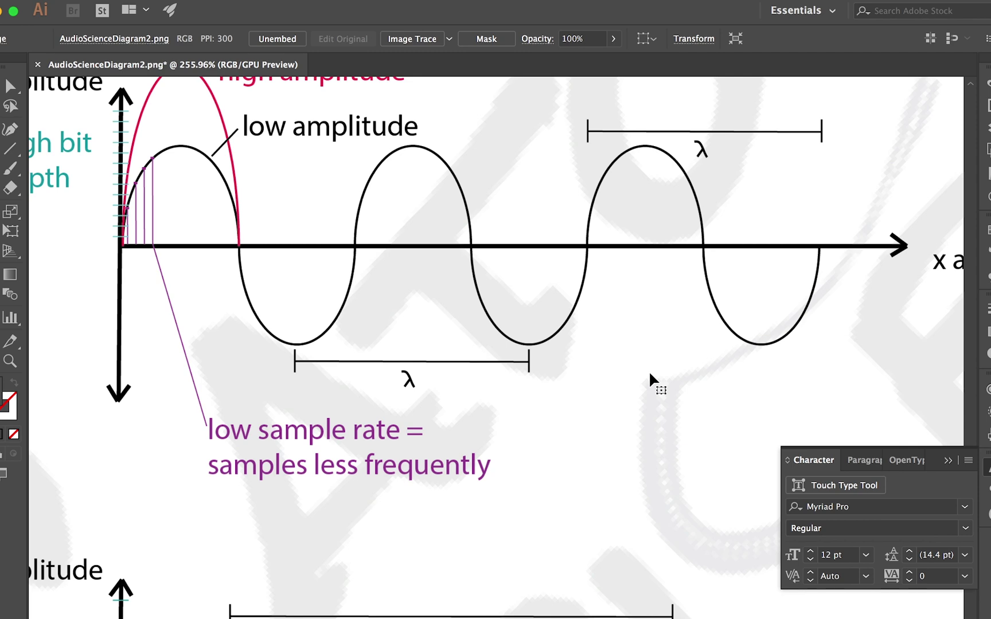
{"action": "scroll", "coordinate": [649, 370], "scroll_direction": "down", "scroll_amount": 1}
{"action": "scroll", "coordinate": [359, 366], "scroll_direction": "down", "scroll_amount": 20}
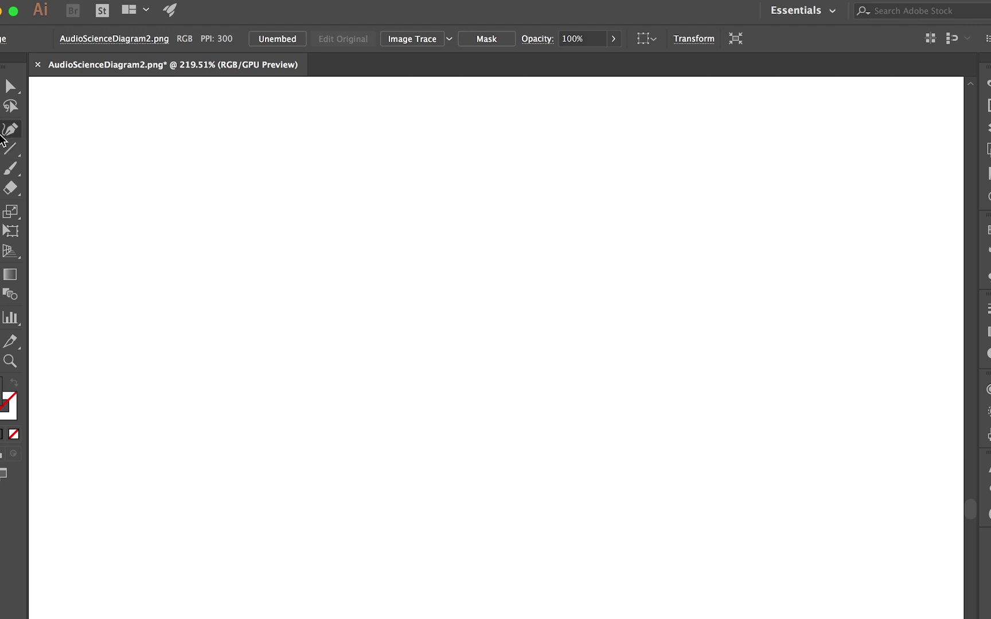
Draw a black freehand wave with the Pencil and stretch it much wider to the right
{"action": "key", "text": "n"}
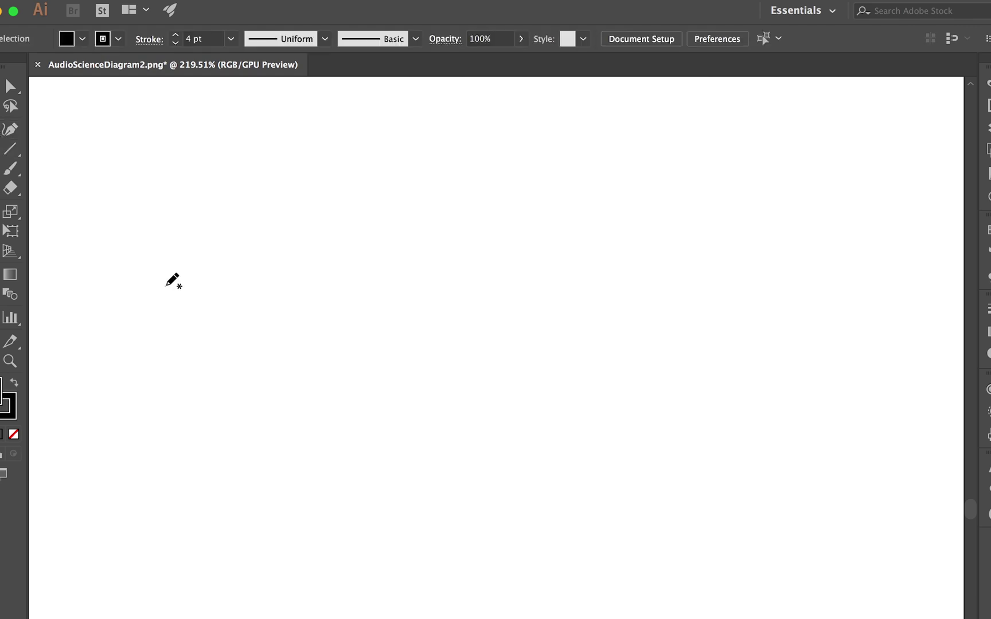
{"action": "mouse_move", "coordinate": [165, 286]}
{"action": "left_mouse_down"}
{"action": "mouse_move", "coordinate": [176, 220]}
{"action": "mouse_move", "coordinate": [187, 209]}
{"action": "mouse_move", "coordinate": [220, 208]}
{"action": "mouse_move", "coordinate": [256, 326]}
{"action": "mouse_move", "coordinate": [287, 358]}
{"action": "mouse_move", "coordinate": [312, 360]}
{"action": "mouse_move", "coordinate": [351, 323]}
{"action": "mouse_move", "coordinate": [357, 274]}
{"action": "left_mouse_up"}
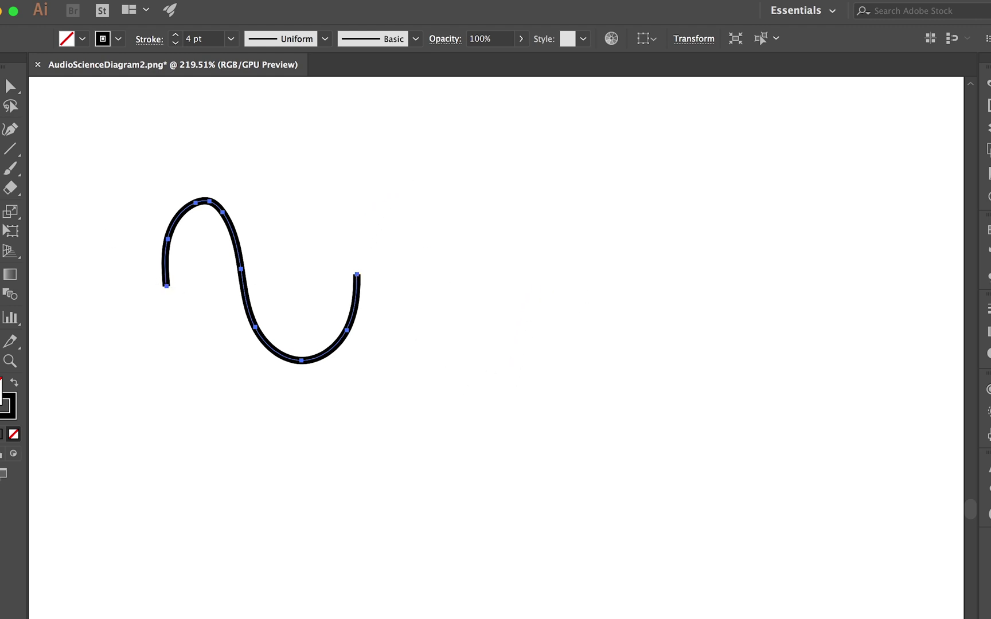
{"action": "key", "text": "v"}
{"action": "left_click_drag", "start_coordinate": [358, 280], "coordinate": [770, 313]}
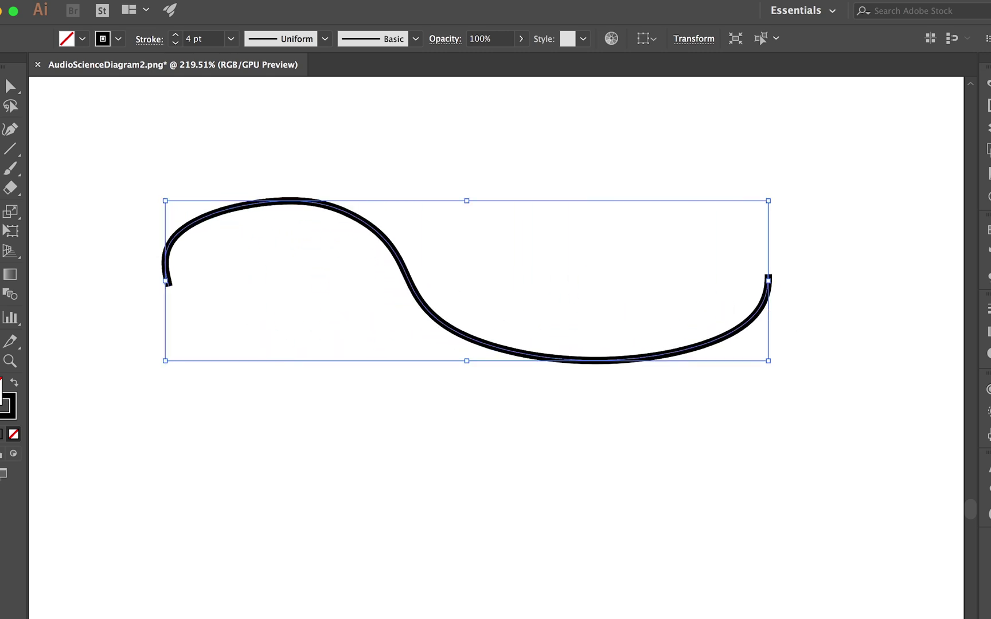
With the Pencil tool active, set the stroke colour to pure red FF0000
{"action": "left_click", "coordinate": [10, 189]}
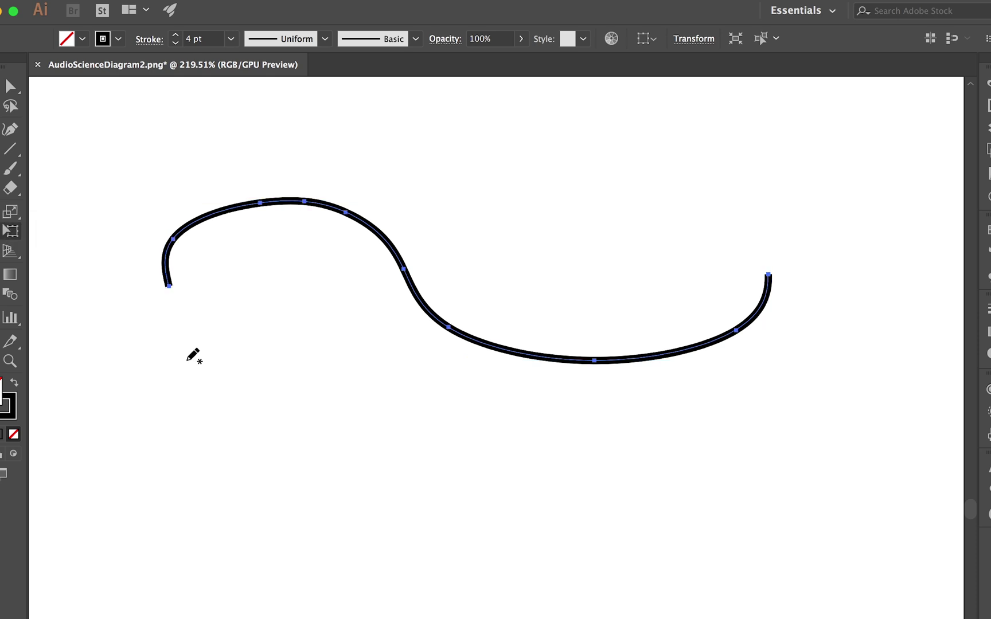
{"action": "double_click", "coordinate": [8, 406]}
{"action": "type", "text": "913030"}
{"action": "key", "text": "BackSpace"}
{"action": "key", "text": "BackSpace"}
{"action": "key", "text": "BackSpace"}
{"action": "key", "text": "BackSpace"}
{"action": "key", "text": "BackSpace"}
{"action": "key", "text": "BackSpace"}
{"action": "type", "text": "FF0000"}
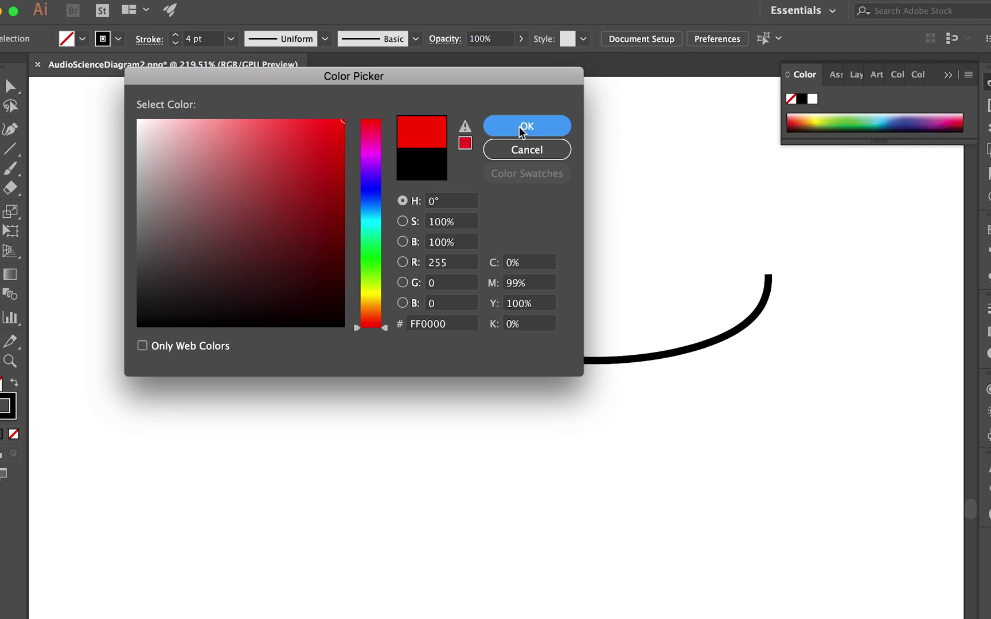
{"action": "left_click", "coordinate": [527, 123]}
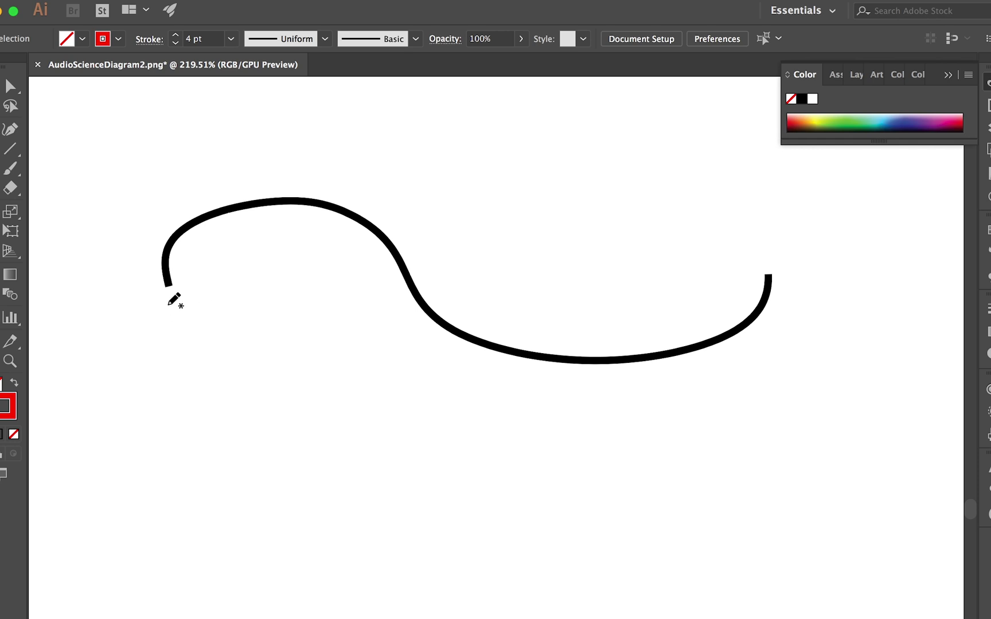
Draw a tighter red wave with two peaks across the black curve
{"action": "mouse_move", "coordinate": [168, 314]}
{"action": "left_mouse_down"}
{"action": "mouse_move", "coordinate": [198, 247]}
{"action": "mouse_move", "coordinate": [219, 229]}
{"action": "mouse_move", "coordinate": [246, 243]}
{"action": "mouse_move", "coordinate": [285, 359]}
{"action": "mouse_move", "coordinate": [309, 385]}
{"action": "mouse_move", "coordinate": [350, 388]}
{"action": "mouse_move", "coordinate": [377, 370]}
{"action": "mouse_move", "coordinate": [436, 221]}
{"action": "mouse_move", "coordinate": [483, 185]}
{"action": "mouse_move", "coordinate": [512, 188]}
{"action": "mouse_move", "coordinate": [593, 359]}
{"action": "mouse_move", "coordinate": [665, 398]}
{"action": "mouse_move", "coordinate": [726, 390]}
{"action": "mouse_move", "coordinate": [766, 291]}
{"action": "mouse_move", "coordinate": [762, 275]}
{"action": "left_mouse_up"}
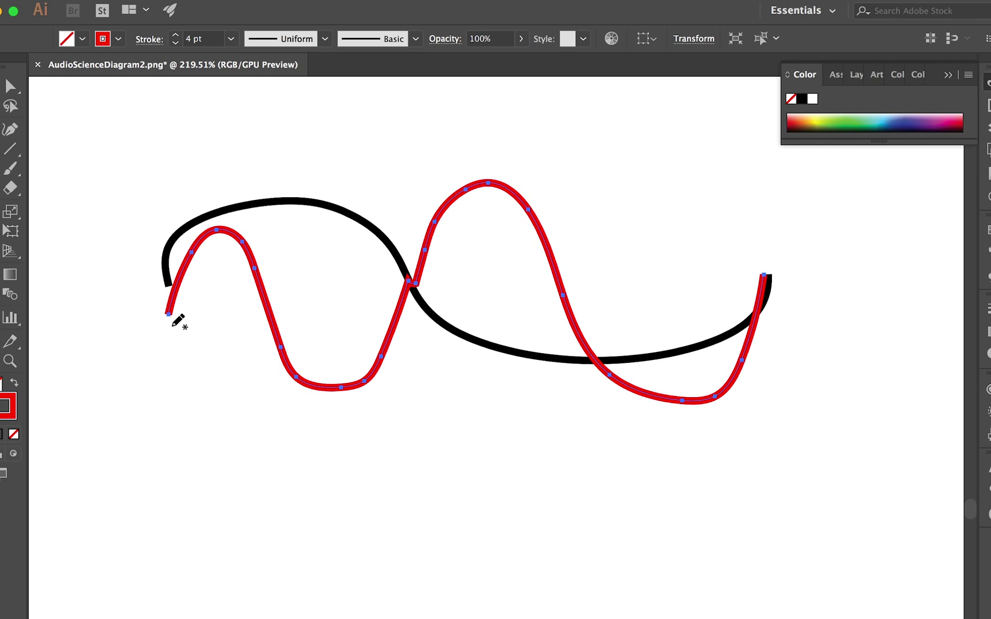
Switch the stroke to blue, draw a long wave over the others, and type the label '2:1'
{"action": "key", "text": "super+shift+a"}
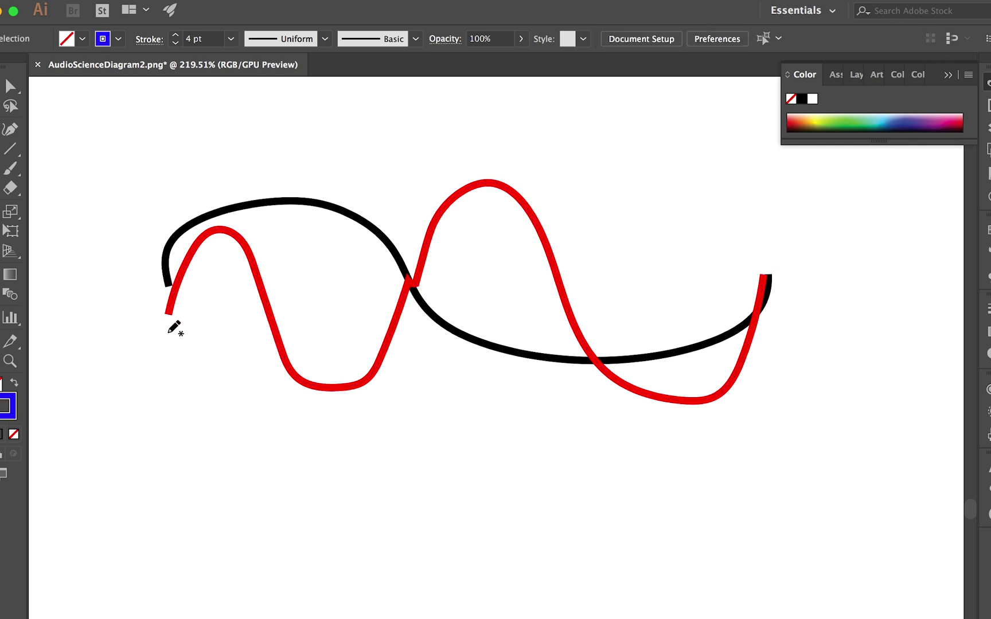
{"action": "mouse_move", "coordinate": [167, 332]}
{"action": "left_mouse_down"}
{"action": "mouse_move", "coordinate": [272, 207]}
{"action": "mouse_move", "coordinate": [337, 163]}
{"action": "mouse_move", "coordinate": [448, 334]}
{"action": "mouse_move", "coordinate": [511, 392]}
{"action": "mouse_move", "coordinate": [593, 368]}
{"action": "mouse_move", "coordinate": [643, 254]}
{"action": "mouse_move", "coordinate": [681, 199]}
{"action": "mouse_move", "coordinate": [737, 177]}
{"action": "mouse_move", "coordinate": [788, 250]}
{"action": "mouse_move", "coordinate": [834, 360]}
{"action": "mouse_move", "coordinate": [872, 394]}
{"action": "mouse_move", "coordinate": [920, 370]}
{"action": "mouse_move", "coordinate": [953, 297]}
{"action": "left_mouse_up"}
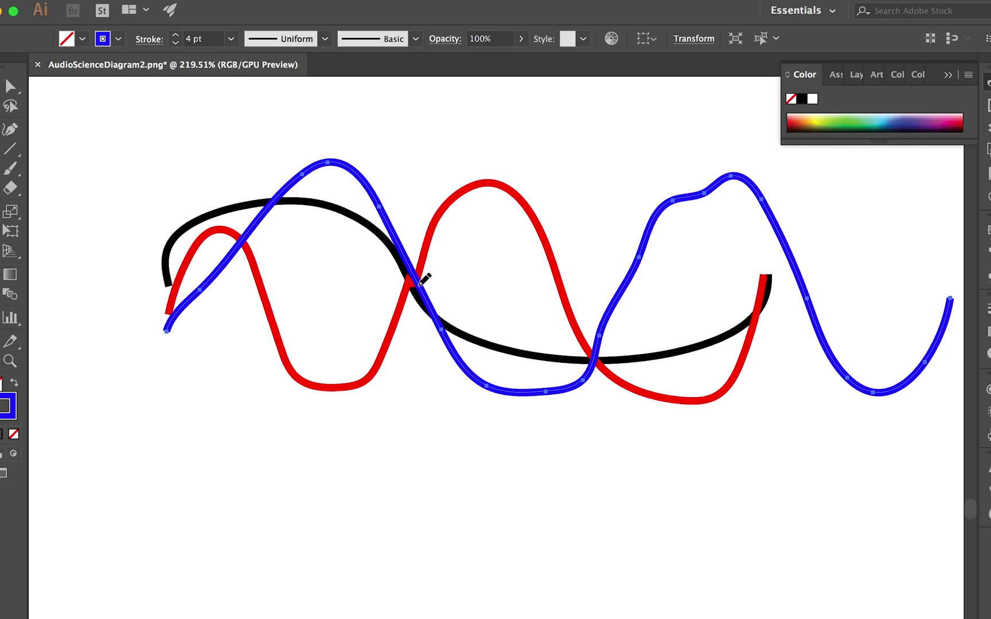
{"action": "type", "text": "t"}
{"action": "type", "text": "2"}
{"action": "type", "text": ":"}
{"action": "type", "text": "1"}
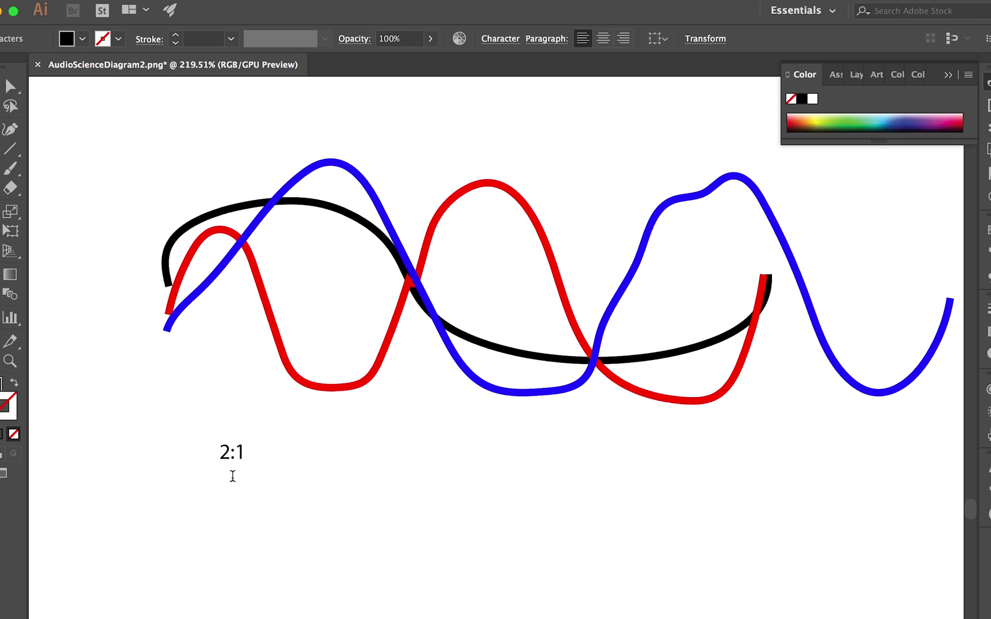
Add the ratios 3:1, 4:1 and 1.5:1 on separate lines below 2:1
{"action": "key", "text": "Return"}
{"action": "type", "text": "3:1"}
{"action": "key", "text": "Return"}
{"action": "type", "text": "4:1"}
{"action": "key", "text": "Return"}
{"action": "type", "text": "1.5:1"}
Exit text editing on the stacked ratio label
{"action": "key", "text": "Escape"}
{"action": "scroll", "coordinate": [356, 343], "scroll_direction": "right", "scroll_amount": 2}
{"action": "scroll", "coordinate": [355, 344], "scroll_direction": "down", "scroll_amount": 1}
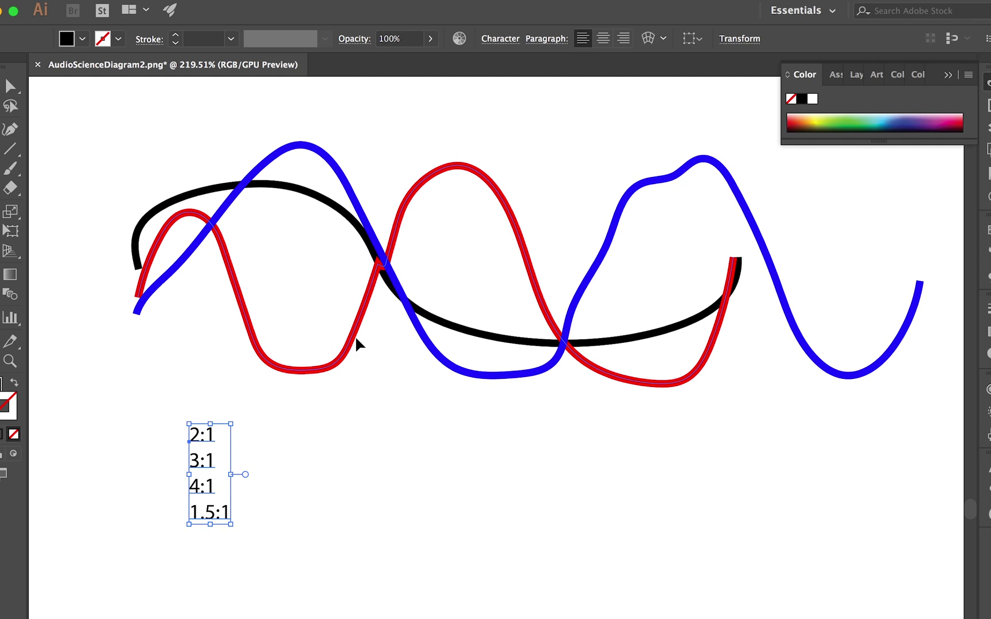
Deselect the red wave and scroll back up to the high/low amplitude diagram
{"action": "left_click", "coordinate": [322, 277]}
{"action": "scroll", "coordinate": [324, 276], "scroll_direction": "up", "scroll_amount": 10}
{"action": "scroll", "coordinate": [322, 273], "scroll_direction": "up", "scroll_amount": 15}
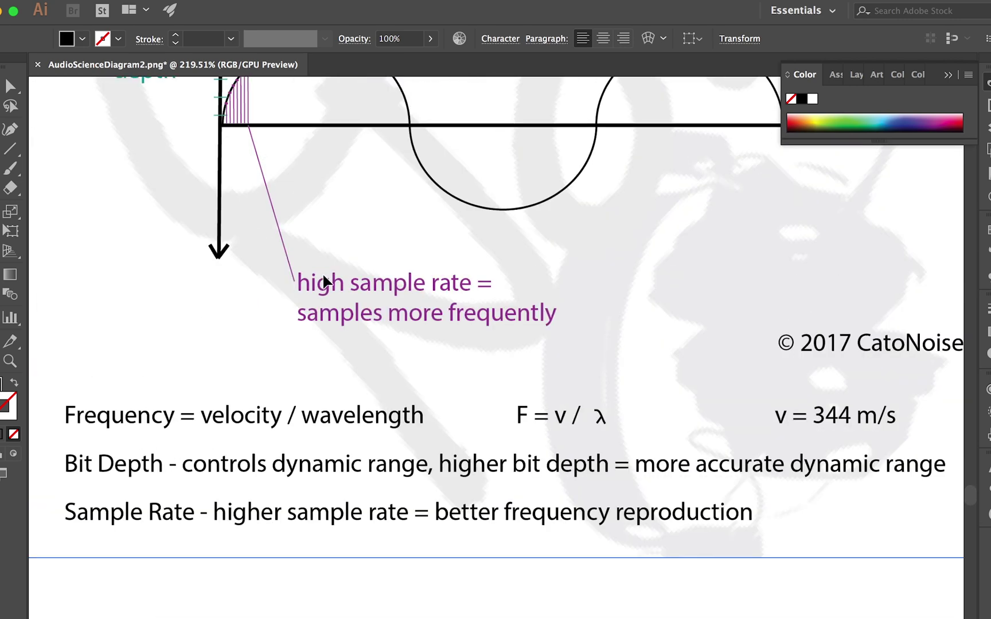
{"action": "scroll", "coordinate": [429, 481], "scroll_direction": "up", "scroll_amount": 10}
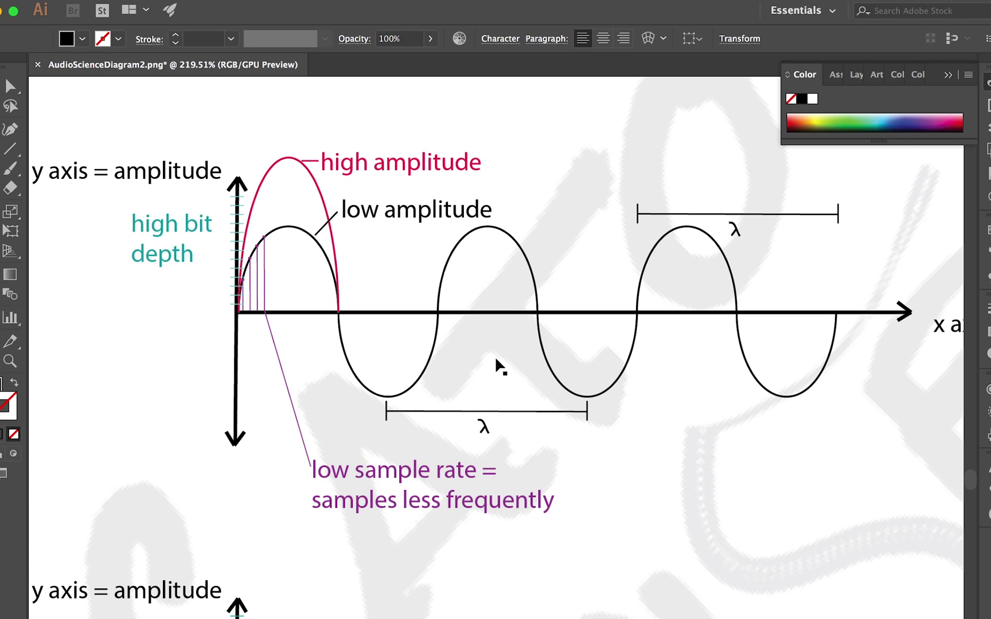
{"action": "scroll", "coordinate": [496, 361], "scroll_direction": "down", "scroll_amount": 2}
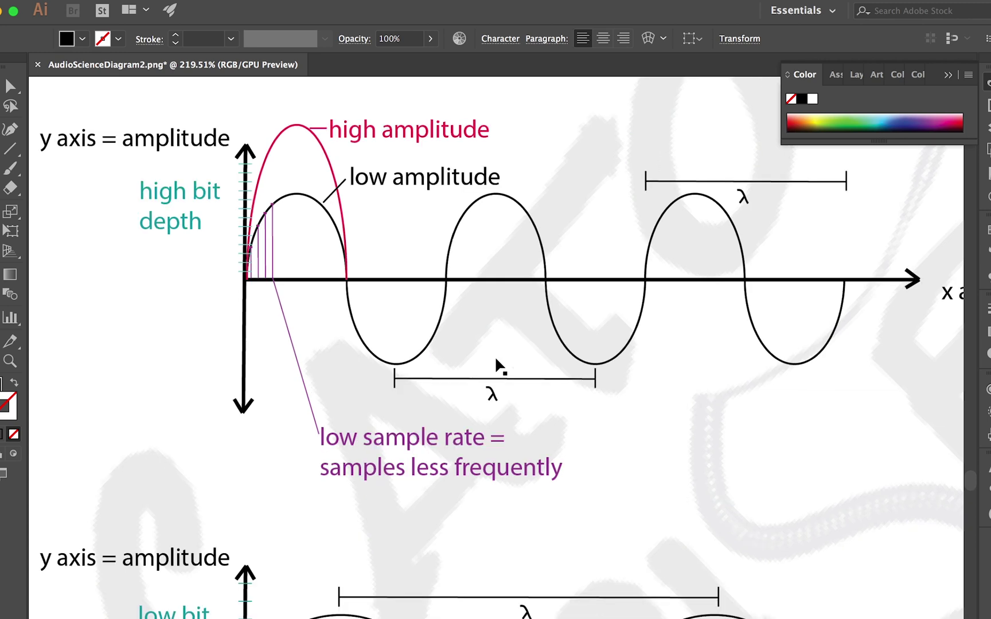